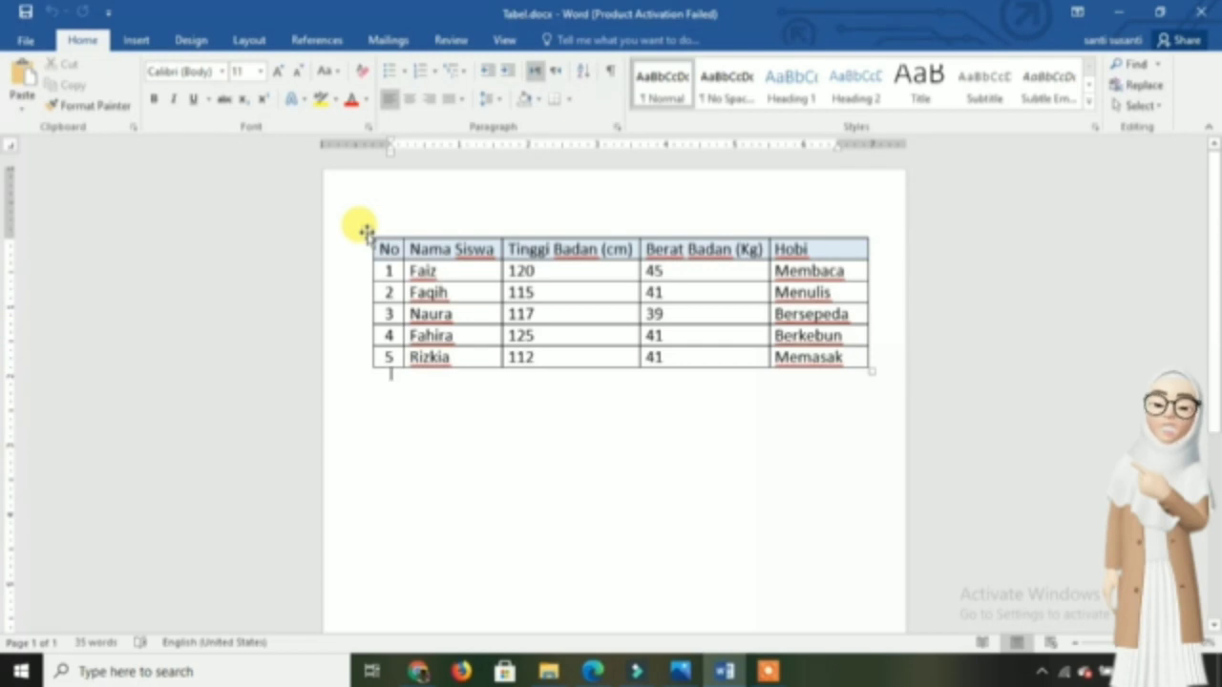
# - Select the whole student table and remove it from the page, and undo the removal
pyautogui.click(367, 232)
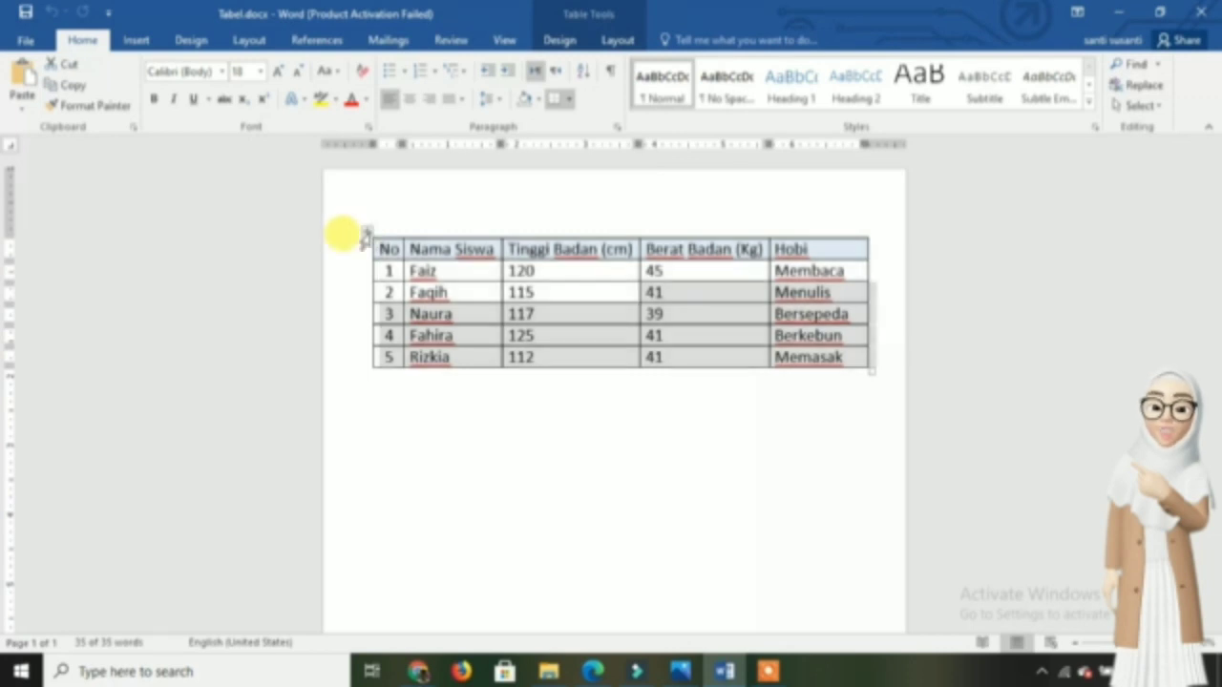
pyautogui.press('BackSpace')
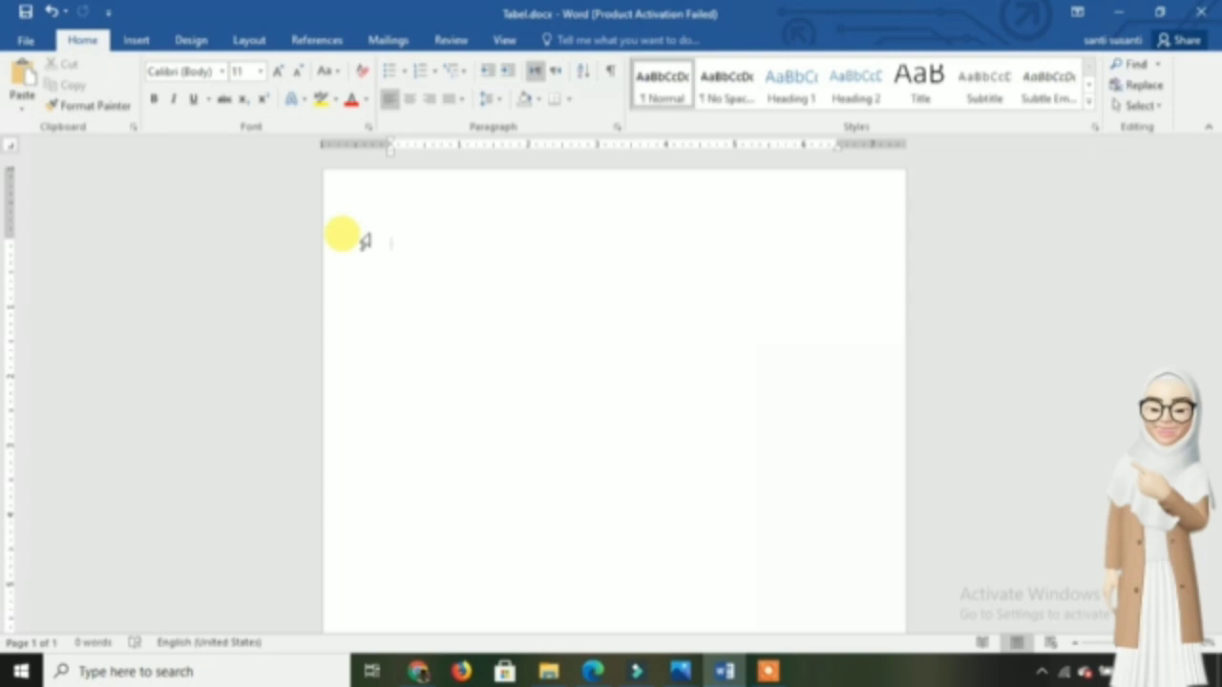
pyautogui.hotkey('ctrl', 'z')
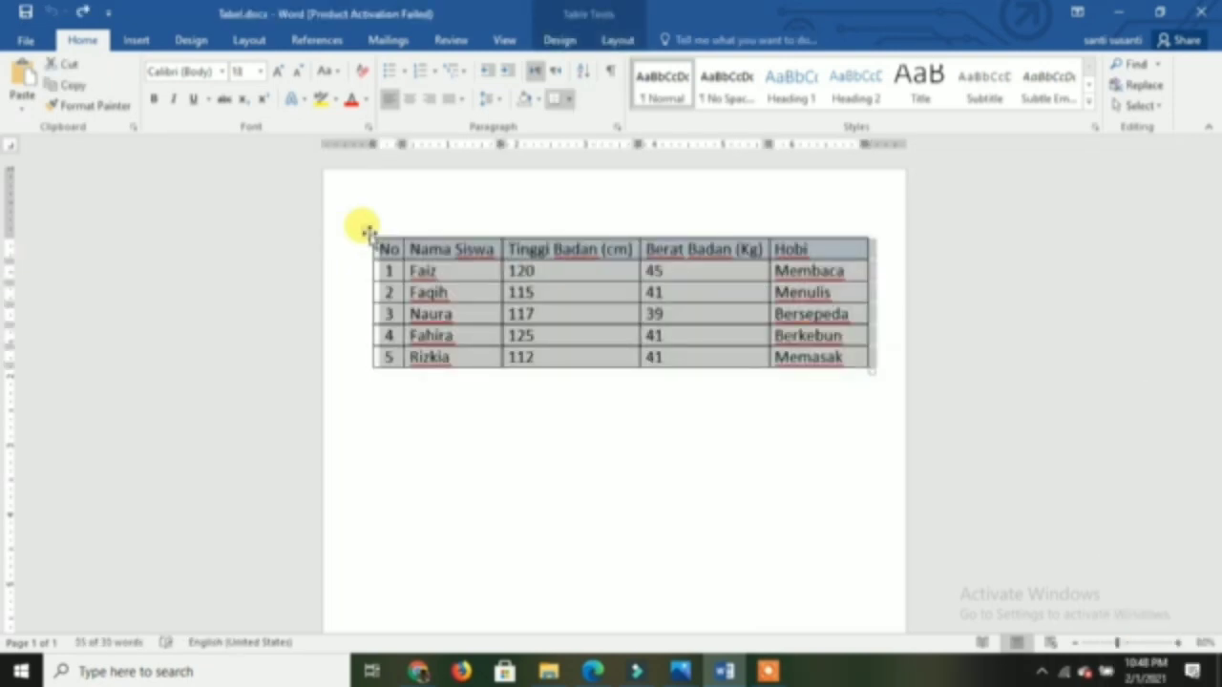
# - Delete the entire table with the Delete Table command, undo the deletion and deselect the table
pyautogui.rightClick(368, 232)
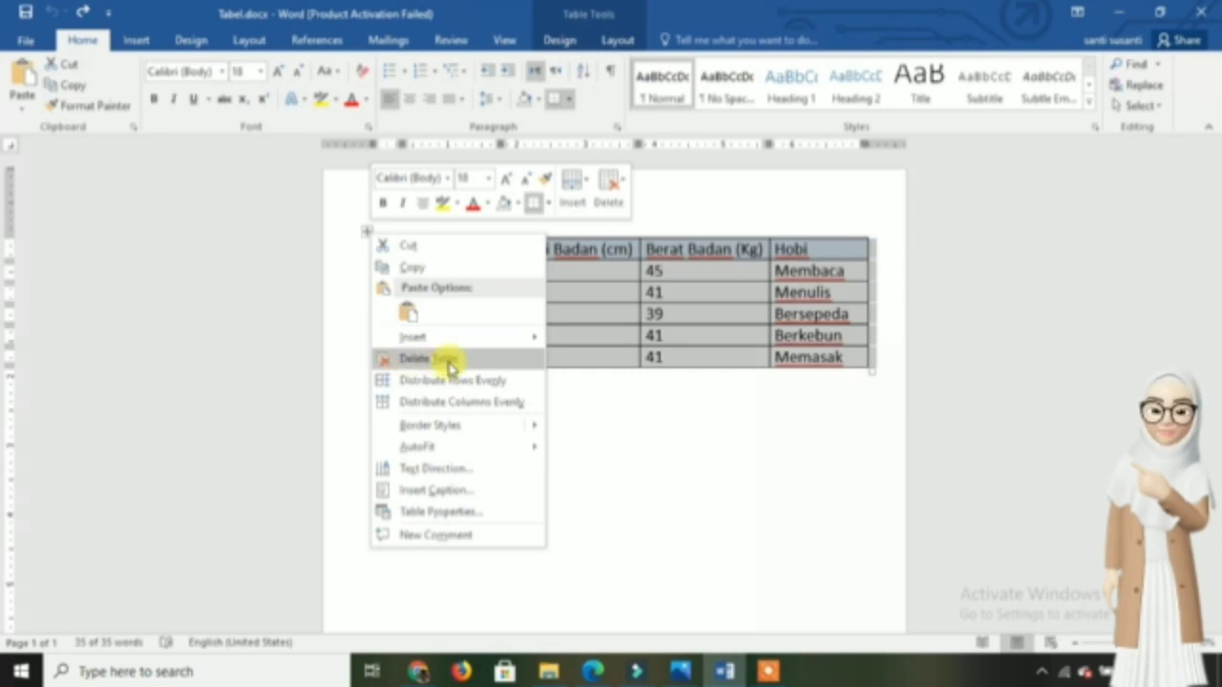
pyautogui.click(448, 360)
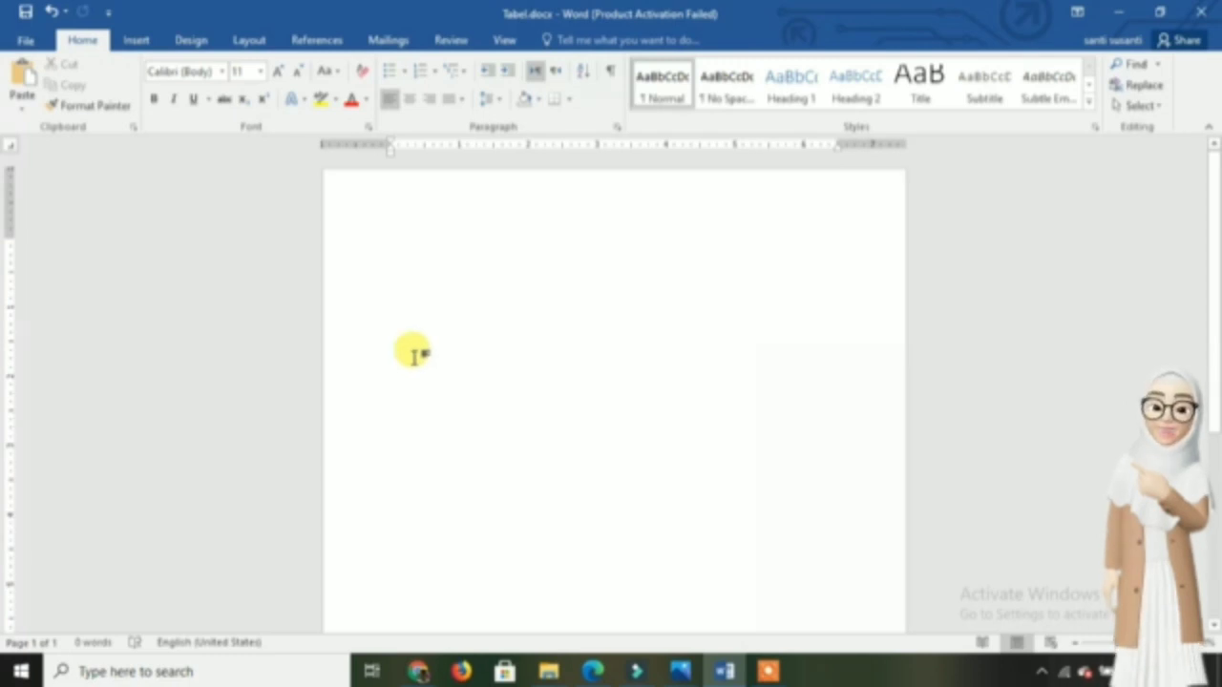
pyautogui.hotkey('ctrl', 'z')
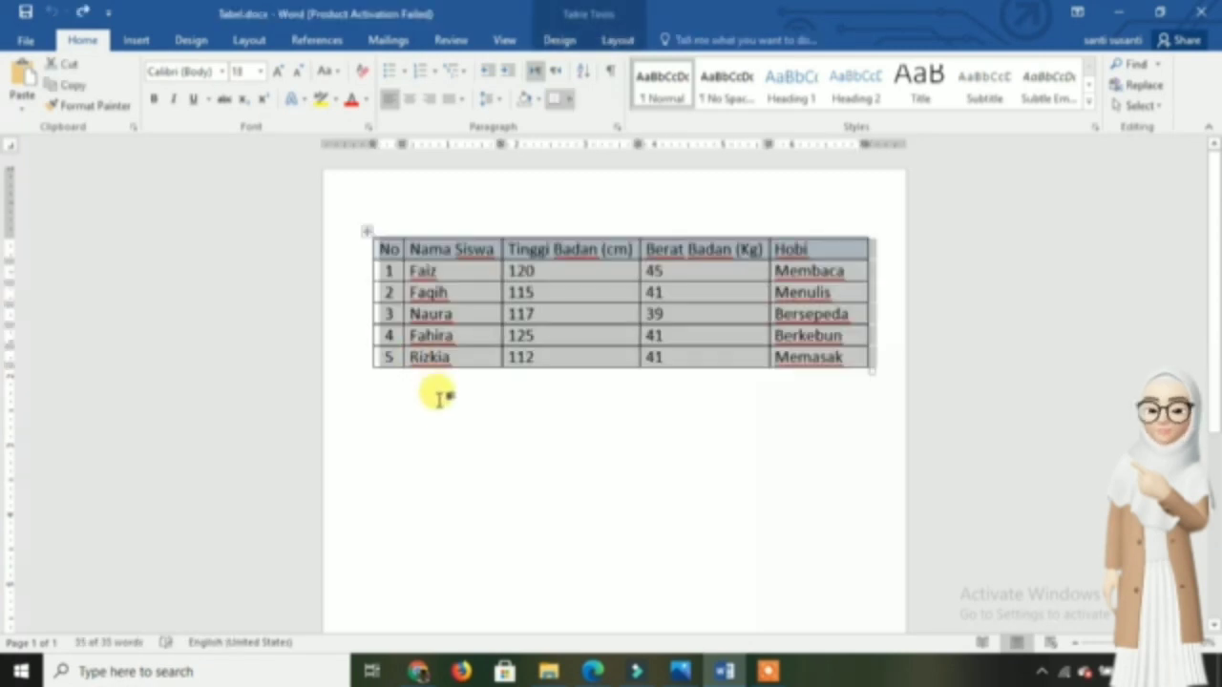
pyautogui.click(441, 401)
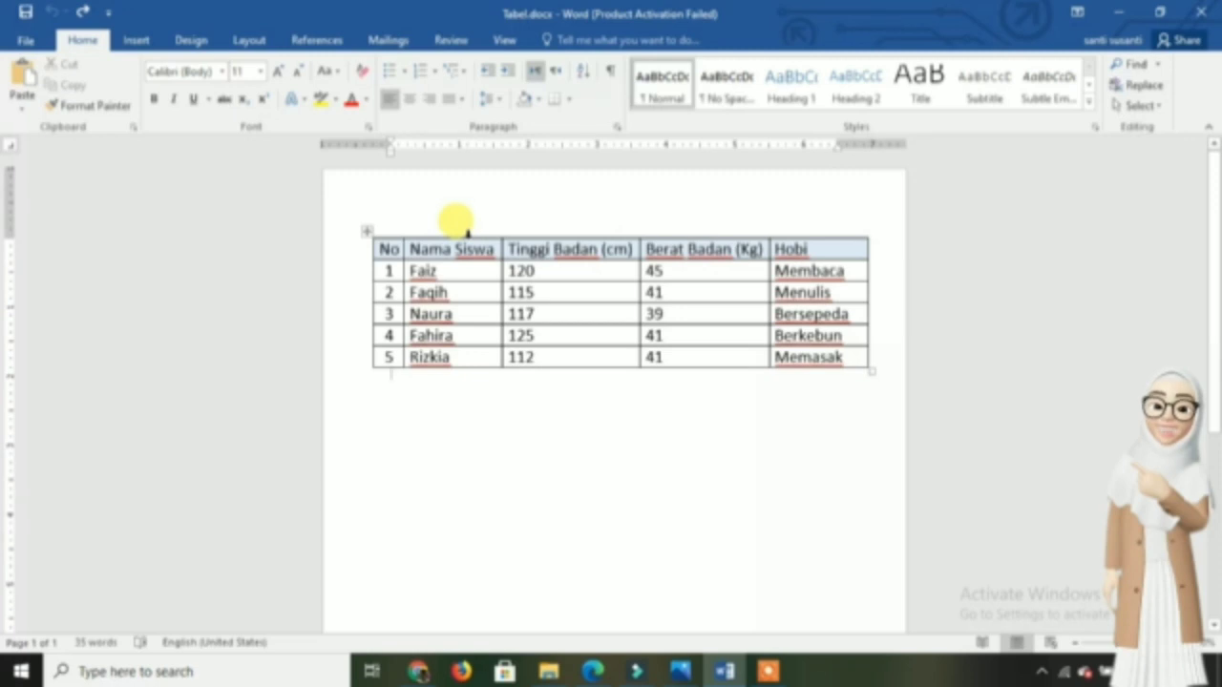
# - Delete the Berat Badan (Kg) column with Delete Columns, and undo the deletion
pyautogui.click(693, 233)
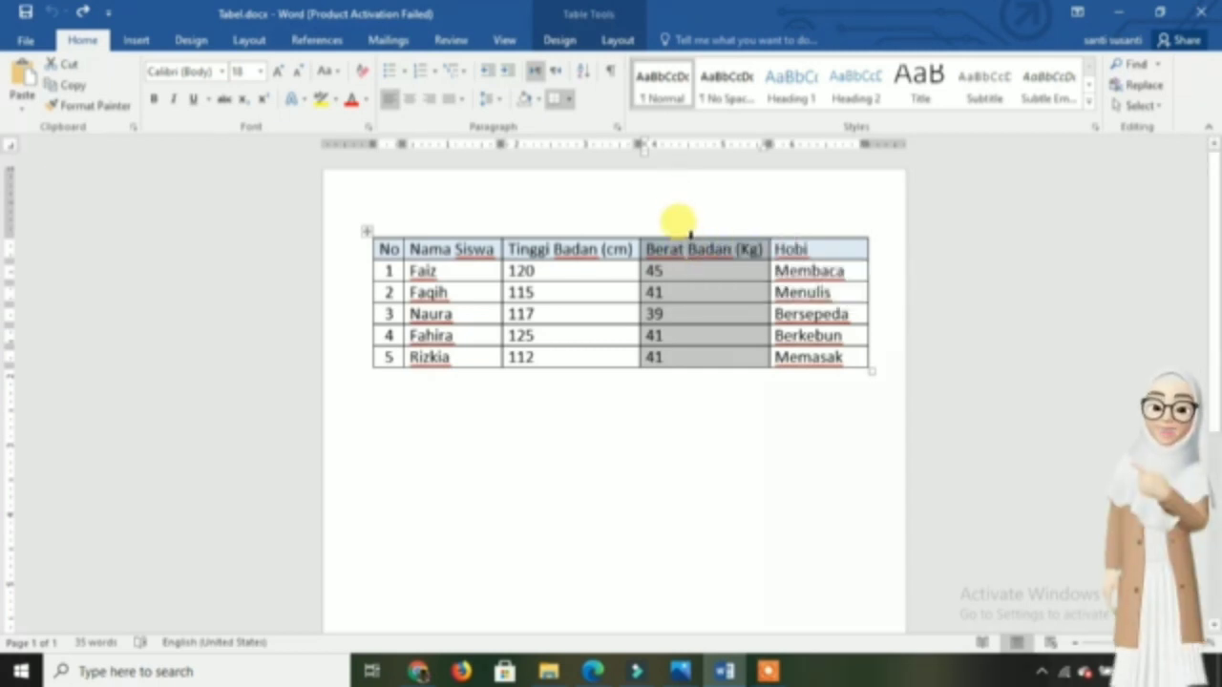
pyautogui.rightClick(690, 233)
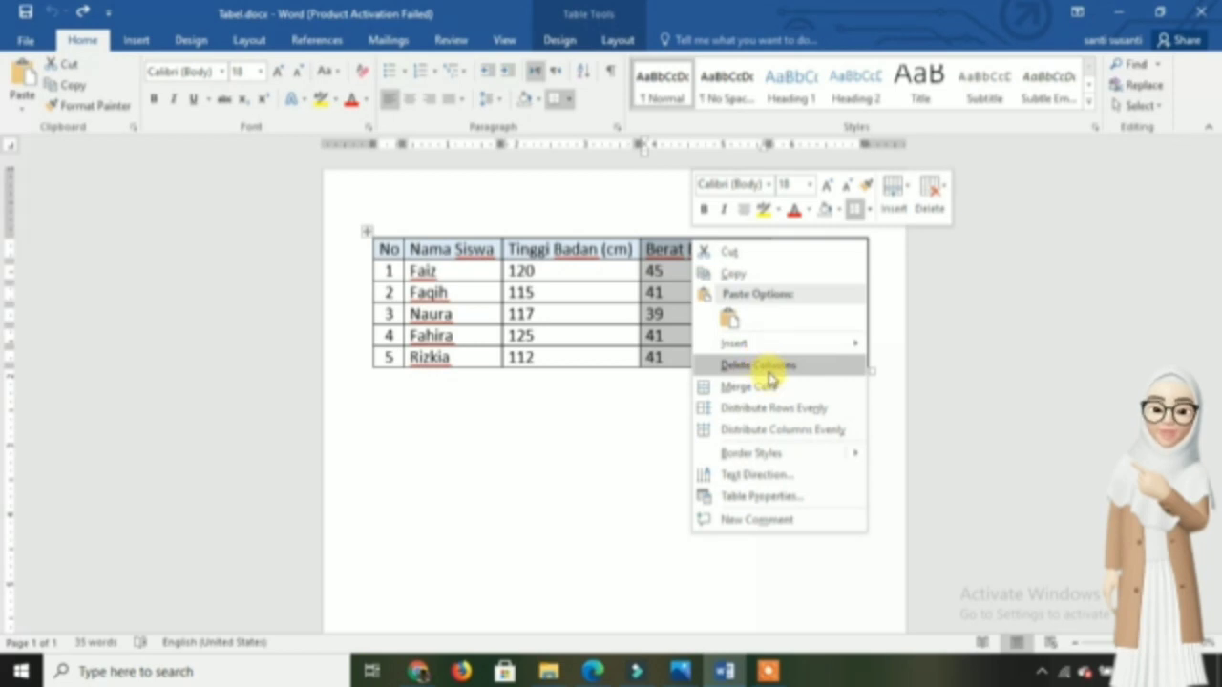
pyautogui.click(735, 367)
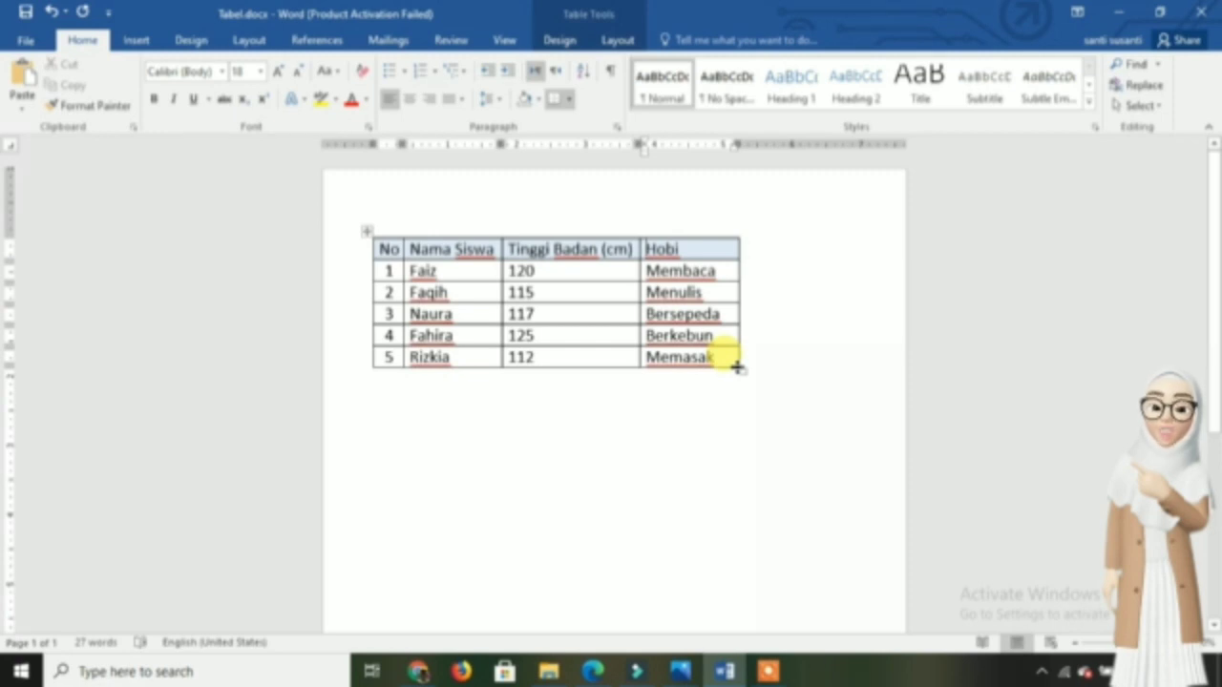
pyautogui.hotkey('ctrl', 'z')
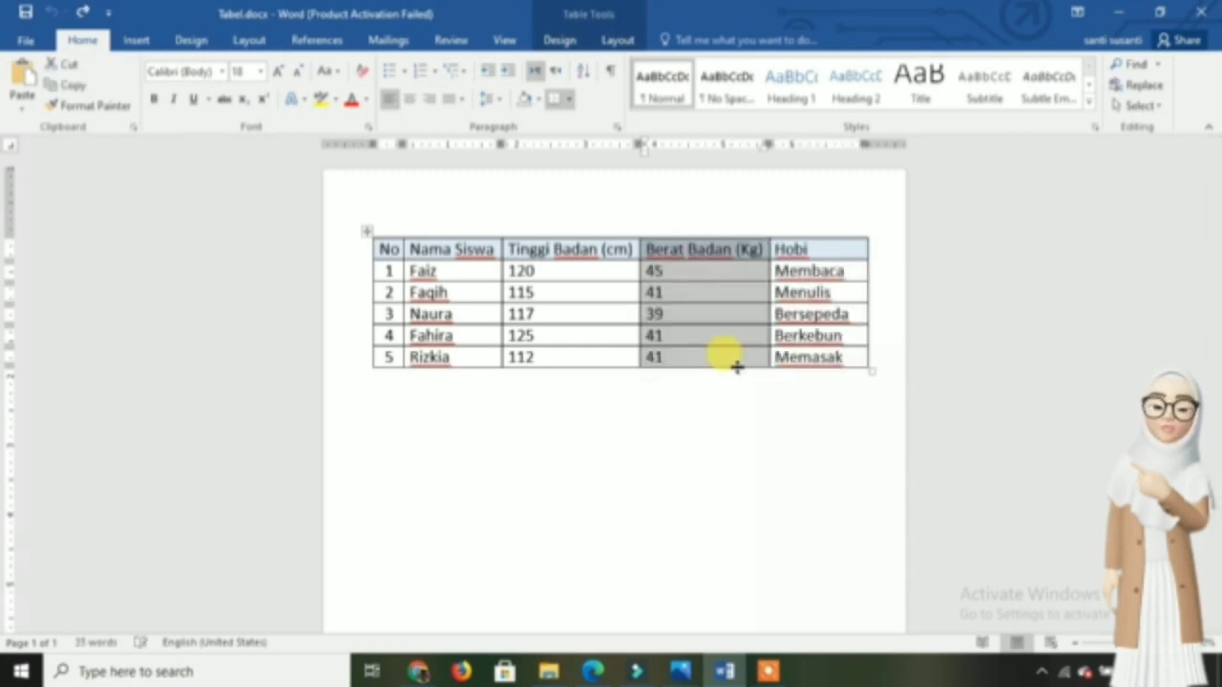
pyautogui.click(736, 415)
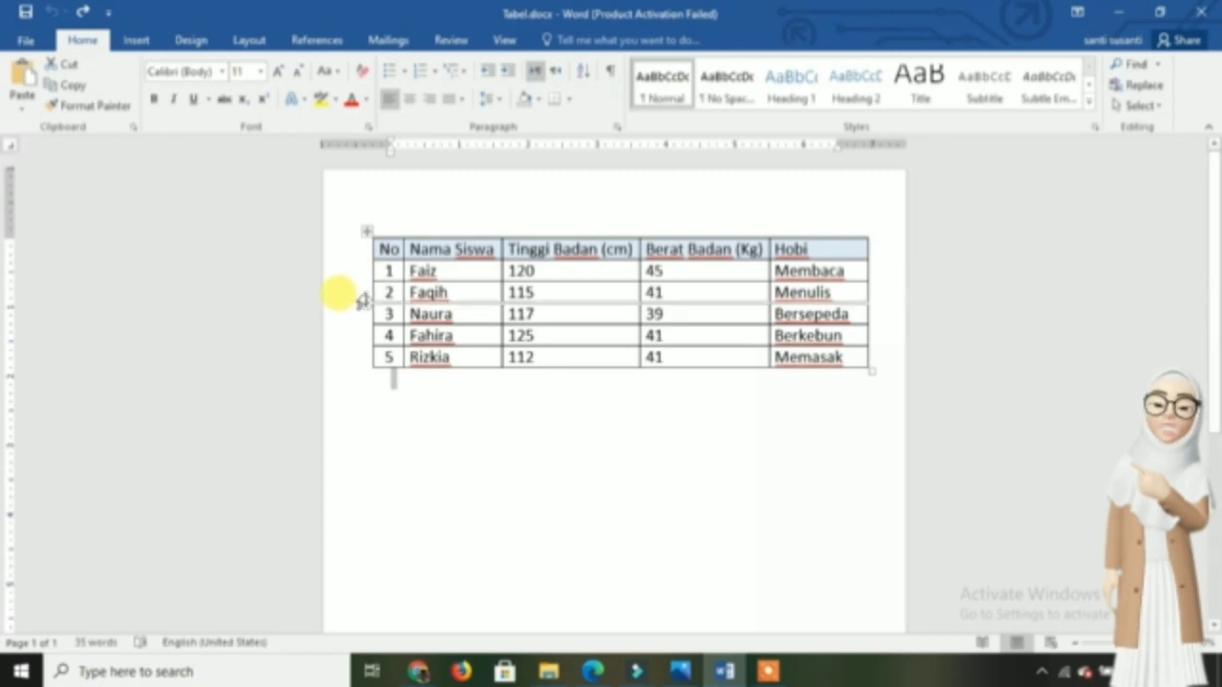
# - Delete the table row numbered 2 with Delete Rows, and undo the deletion
pyautogui.moveTo(361, 300)
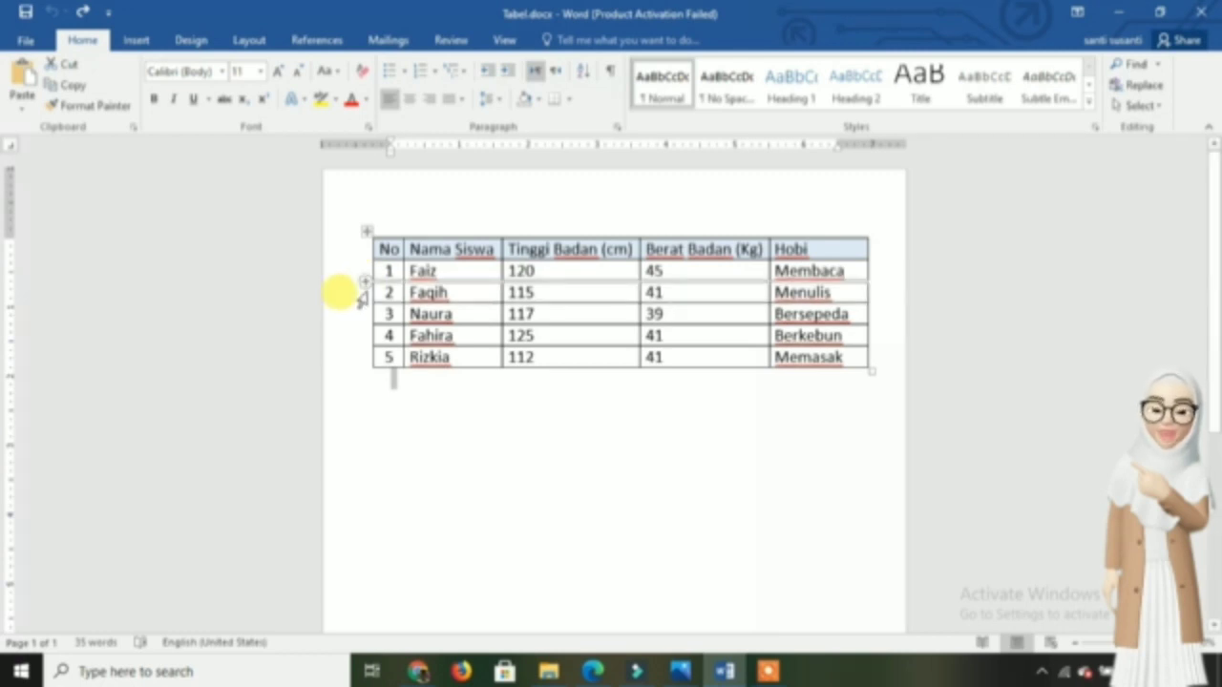
pyautogui.click(361, 298)
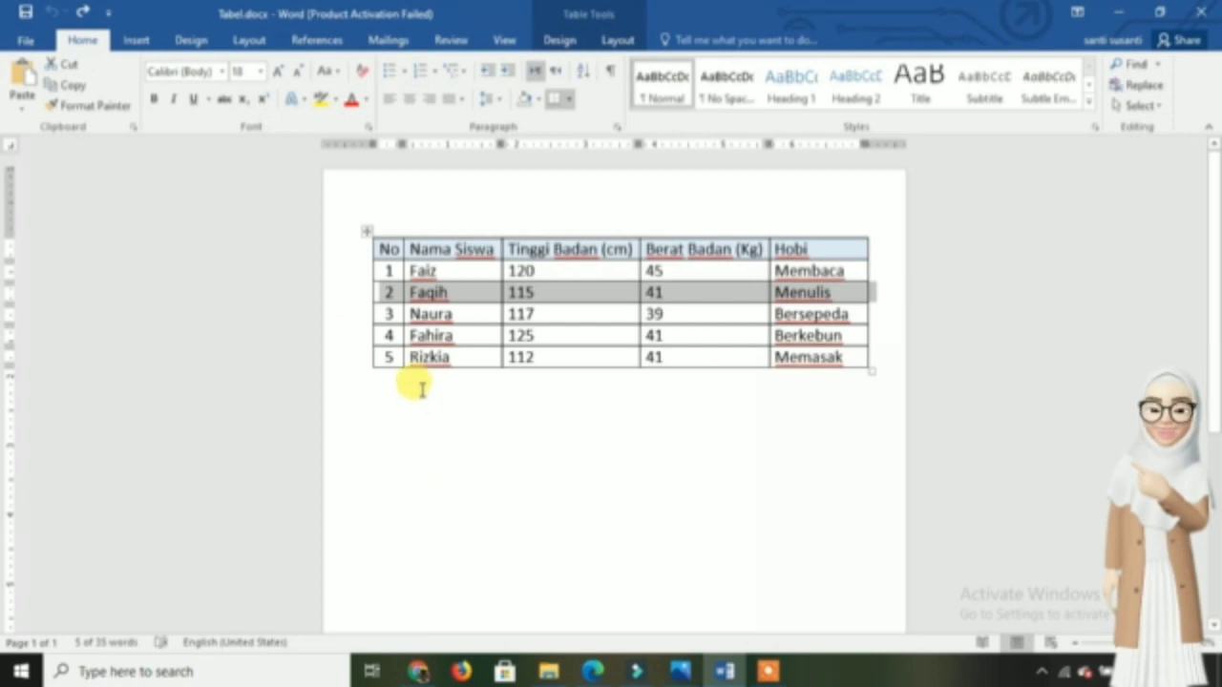
pyautogui.rightClick(386, 296)
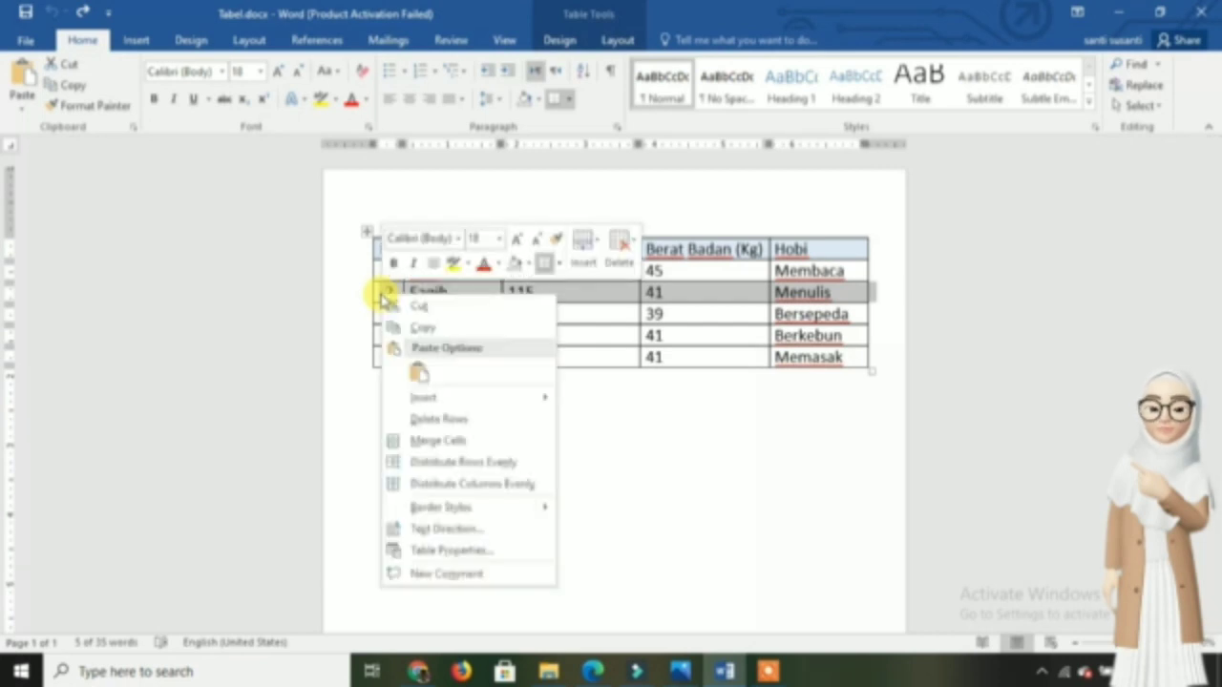
pyautogui.click(444, 427)
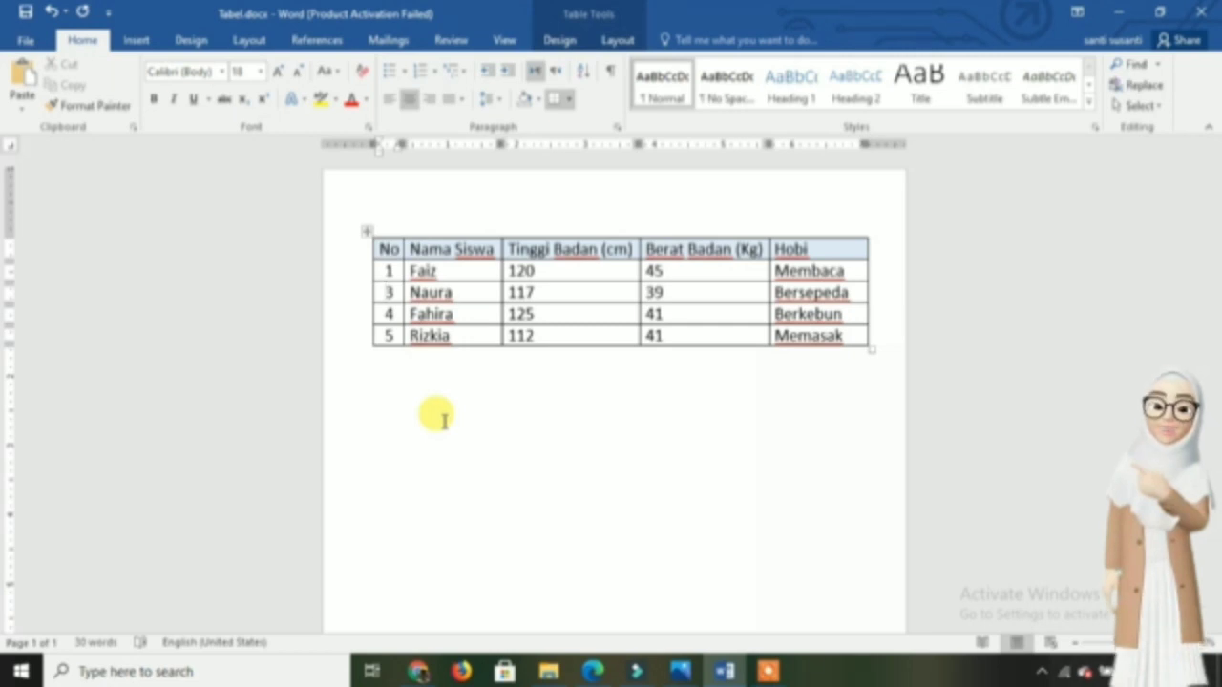
pyautogui.hotkey('ctrl', 'z')
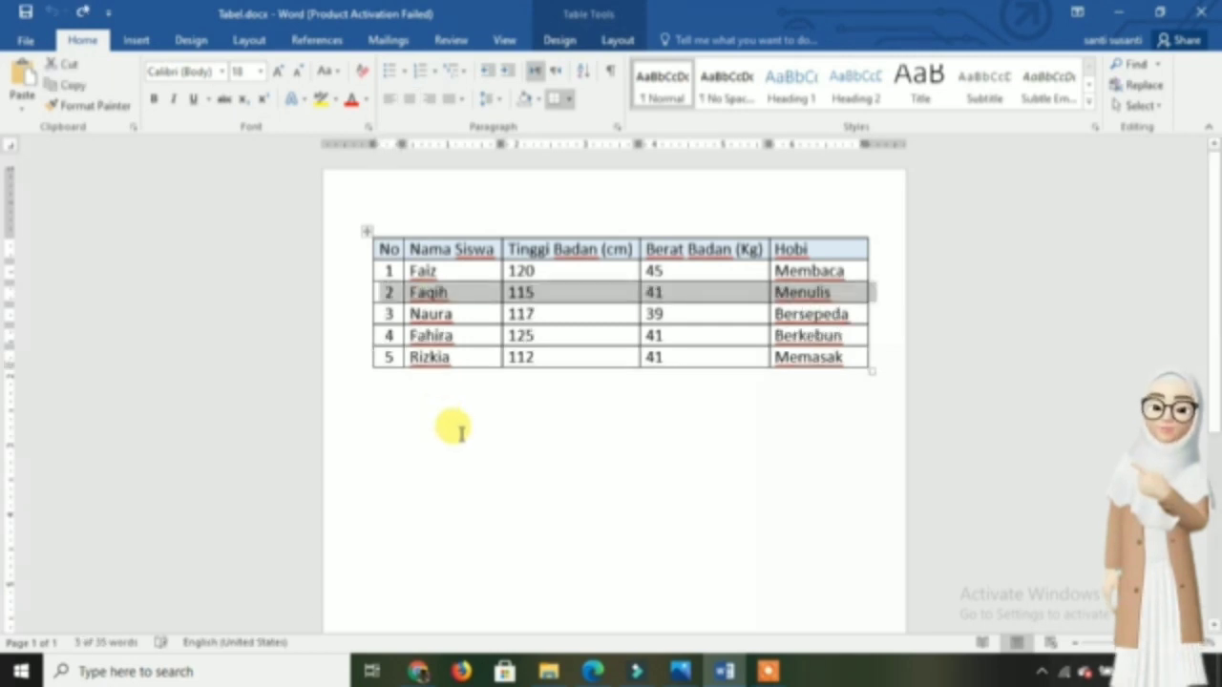
pyautogui.click(459, 429)
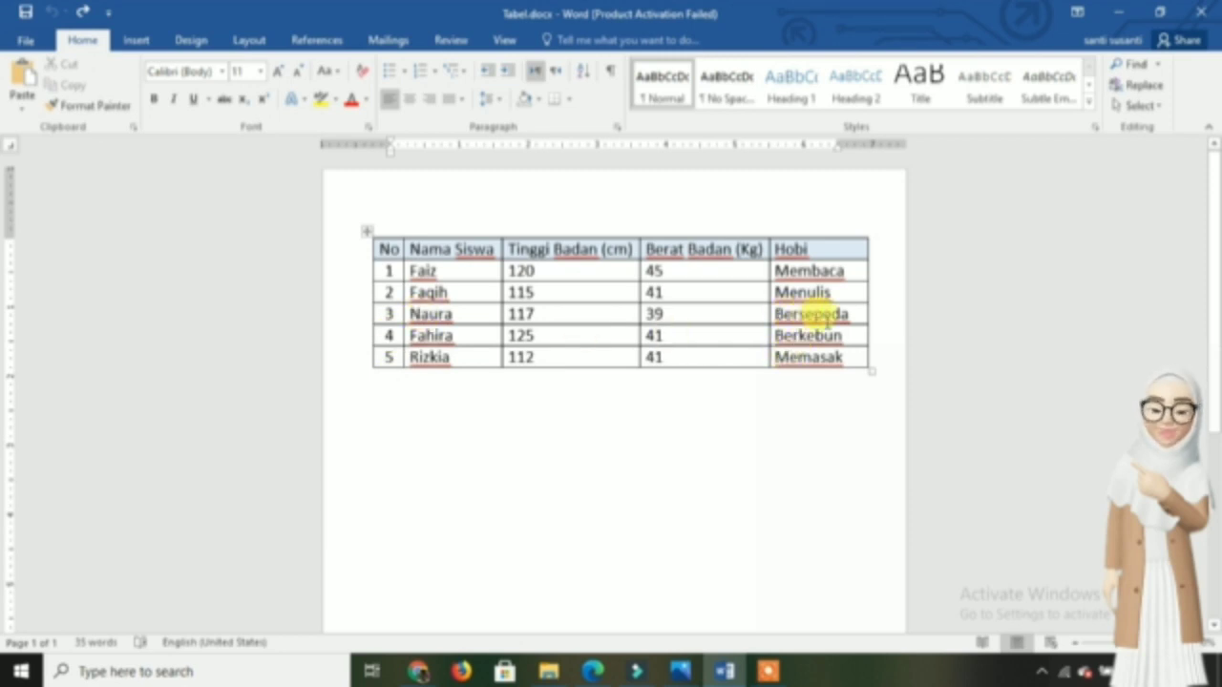
# - Delete the Bersepeda cell in the Hobi column with the Shift cells left option, and undo it
pyautogui.click(768, 318)
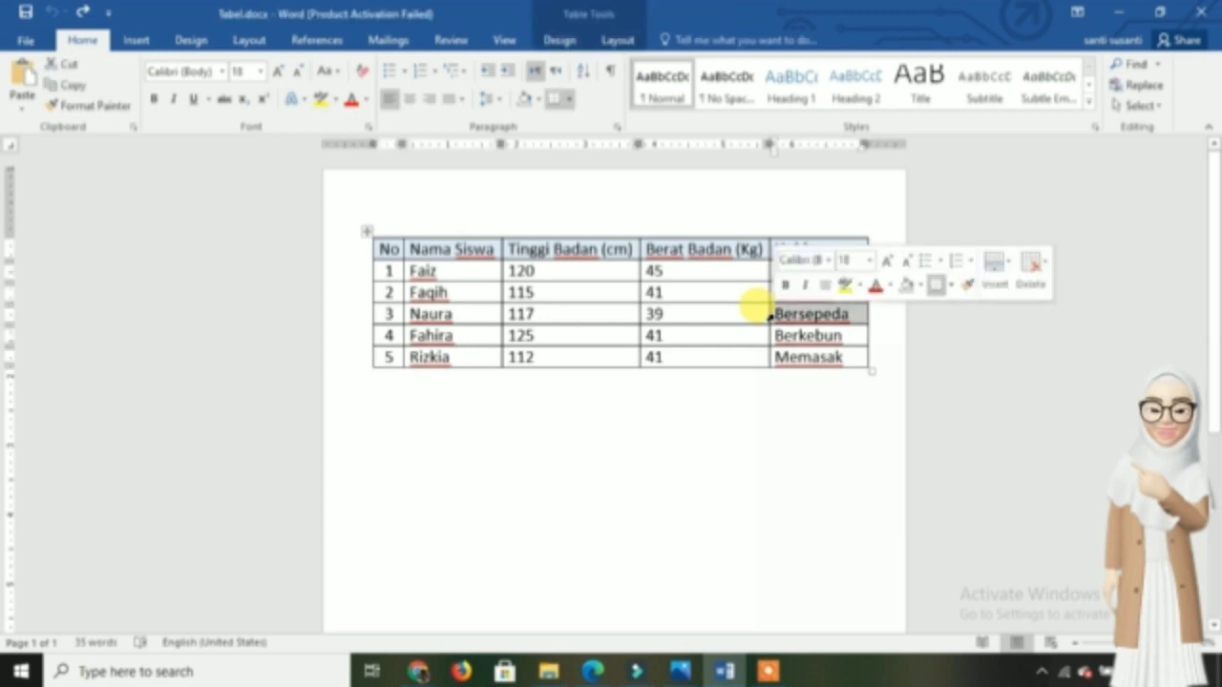
pyautogui.rightClick(773, 320)
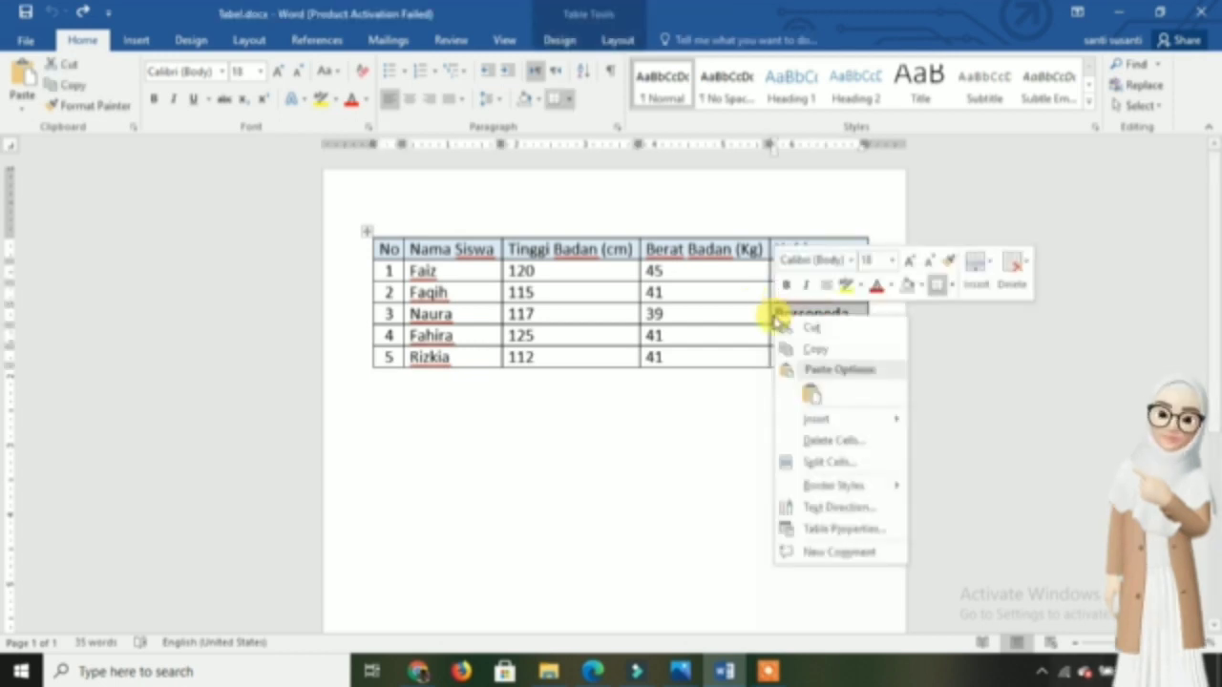
pyautogui.click(809, 443)
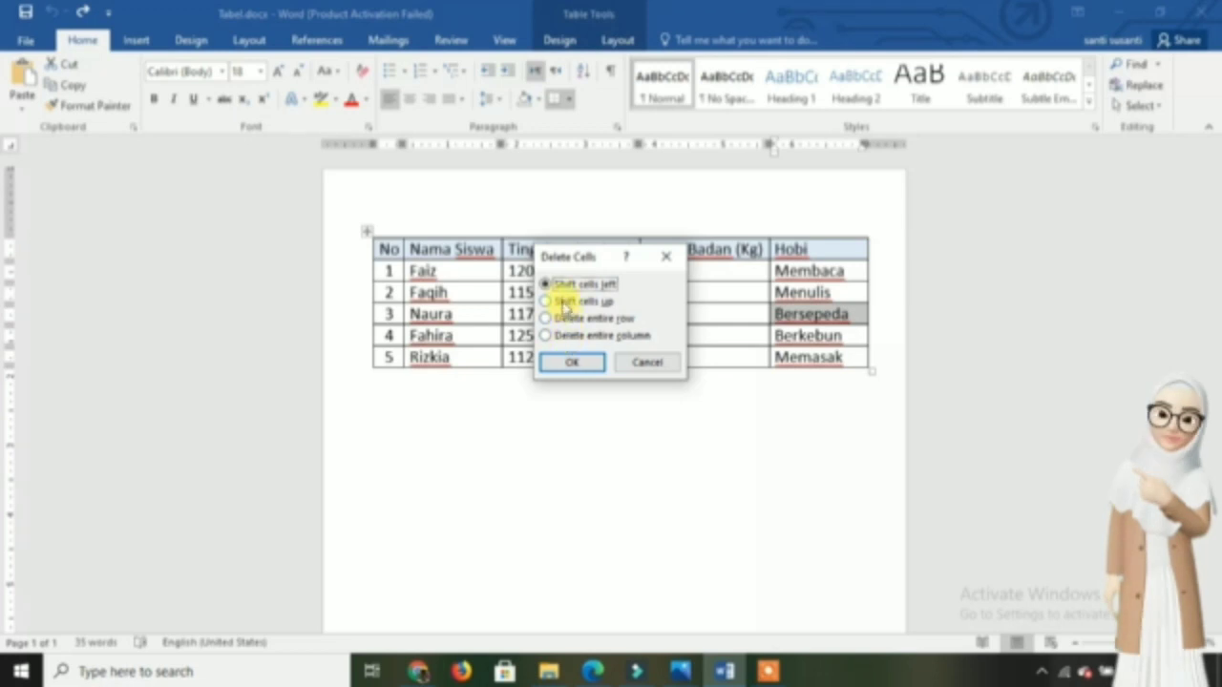
pyautogui.click(570, 363)
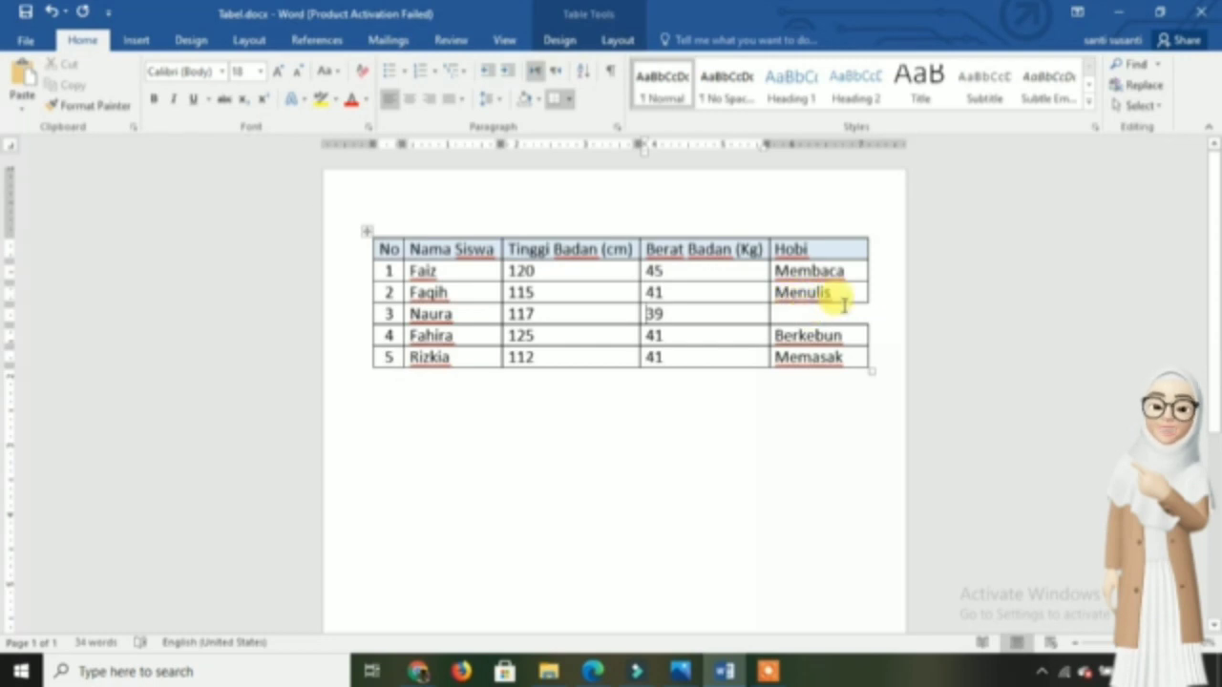
pyautogui.hotkey('ctrl', 'z')
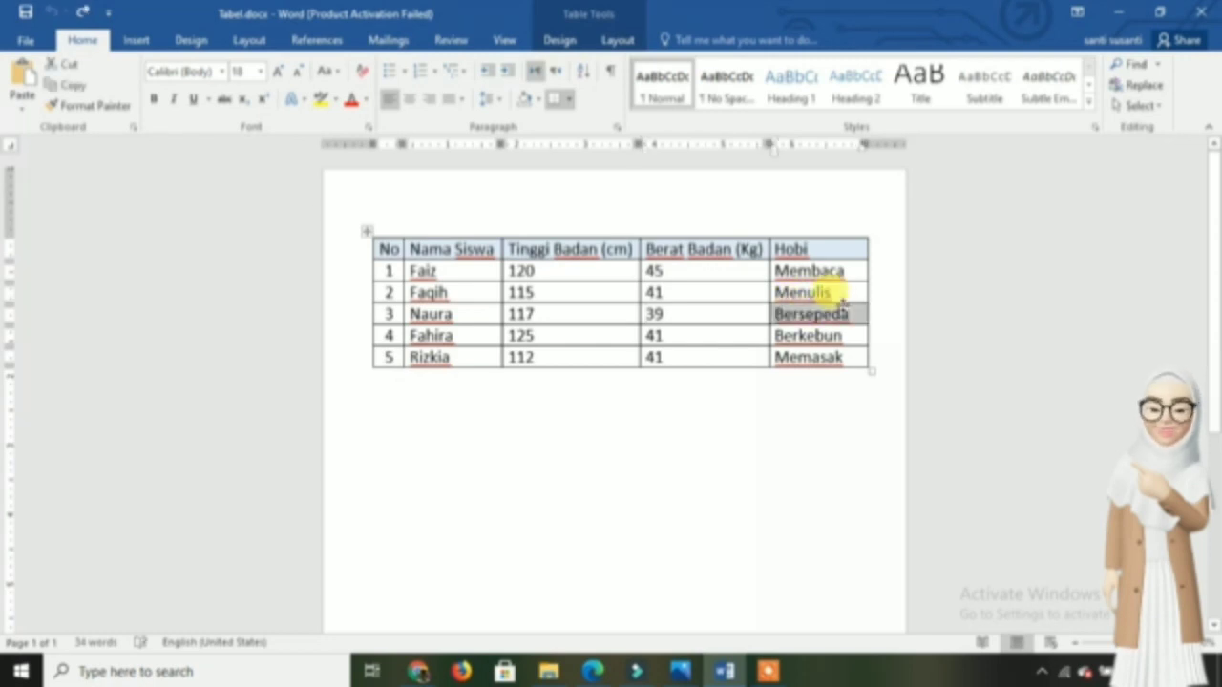
# - Delete the Bersepeda cell in the Hobi column with the Shift cells up option
pyautogui.rightClick(791, 321)
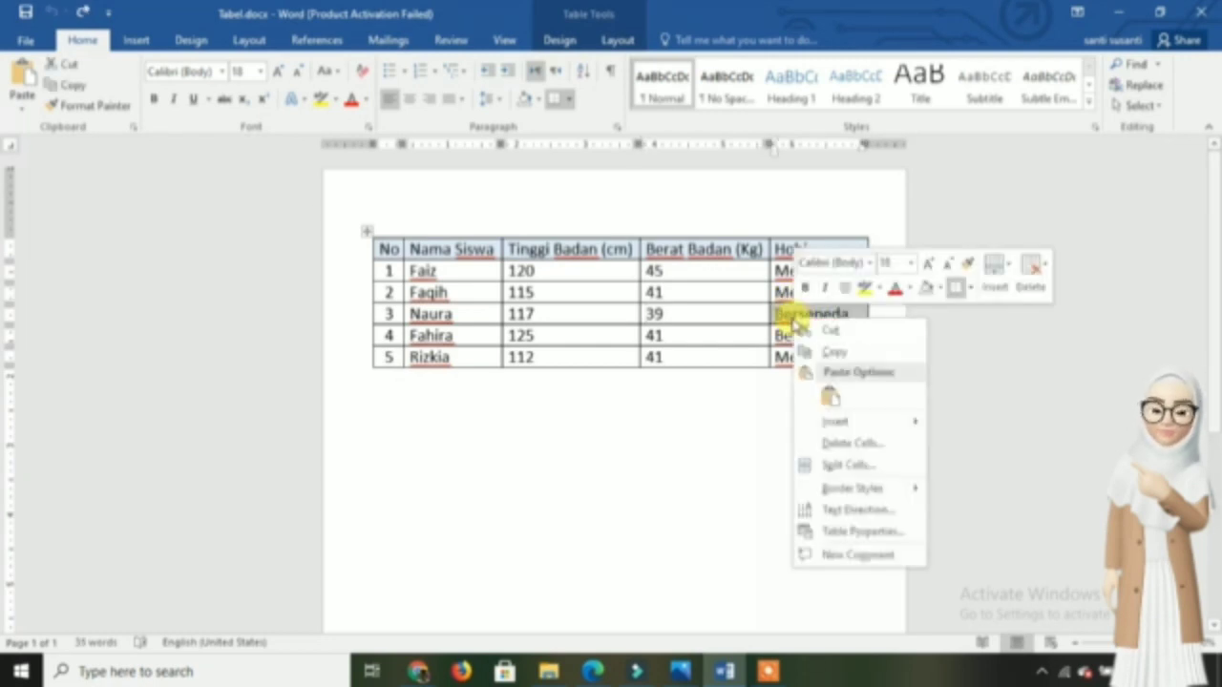
pyautogui.click(819, 445)
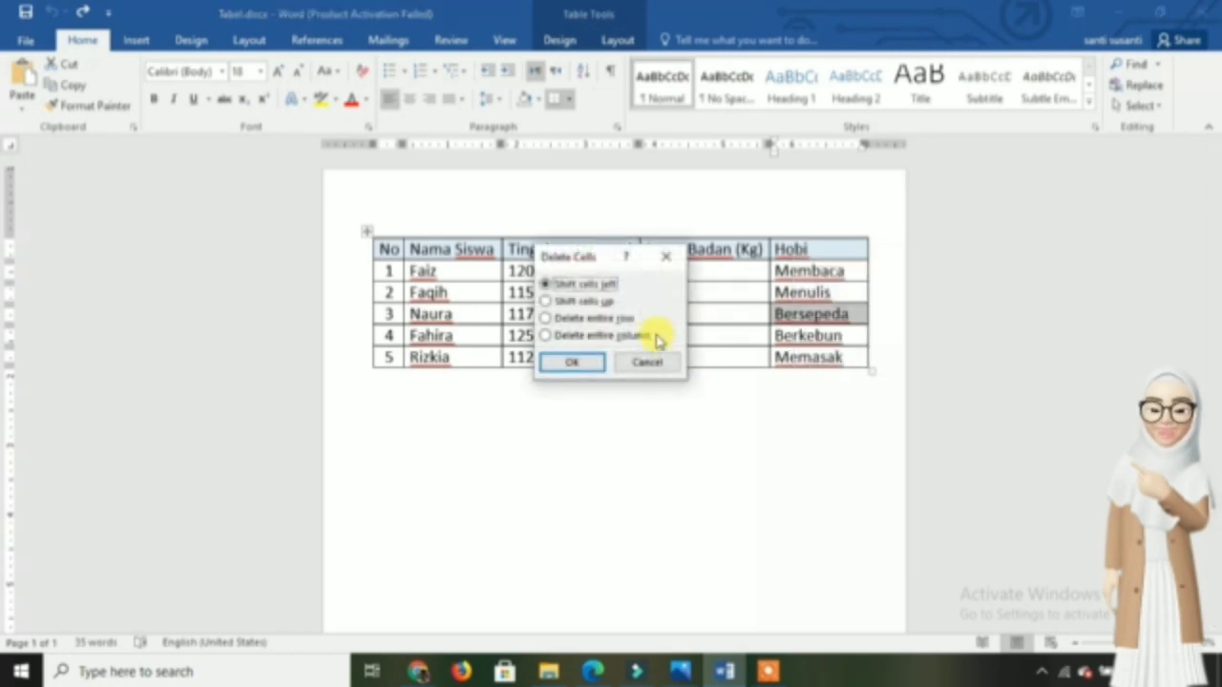
pyautogui.click(603, 304)
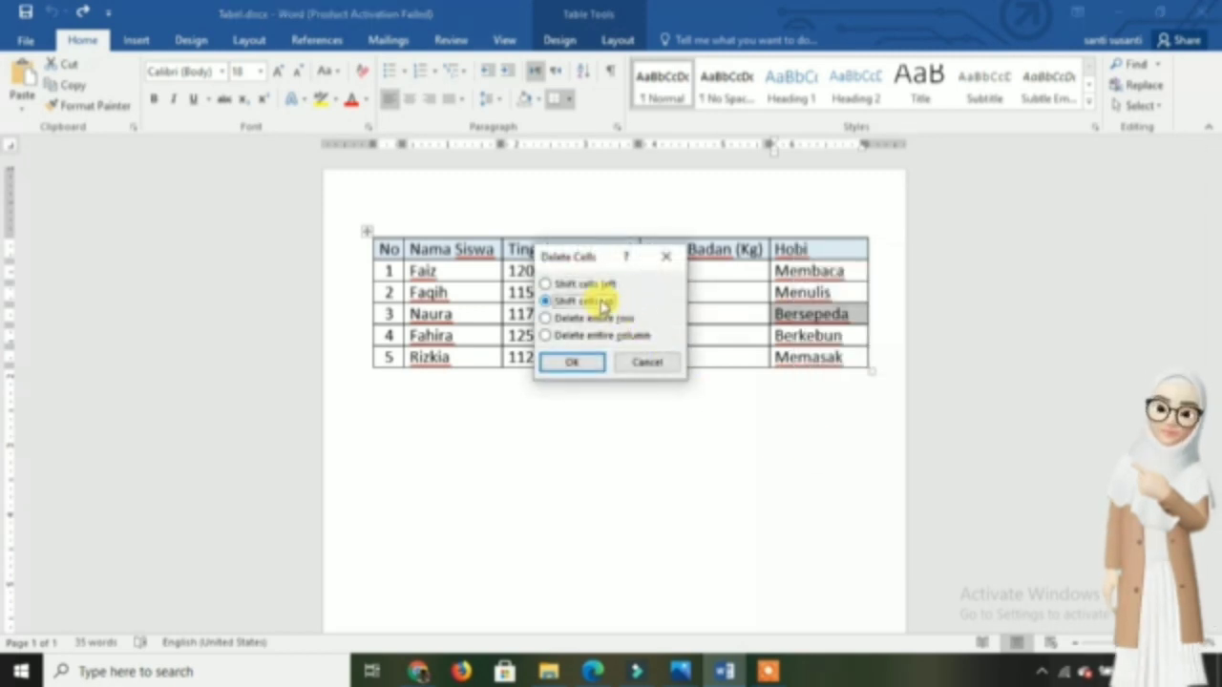
pyautogui.click(582, 362)
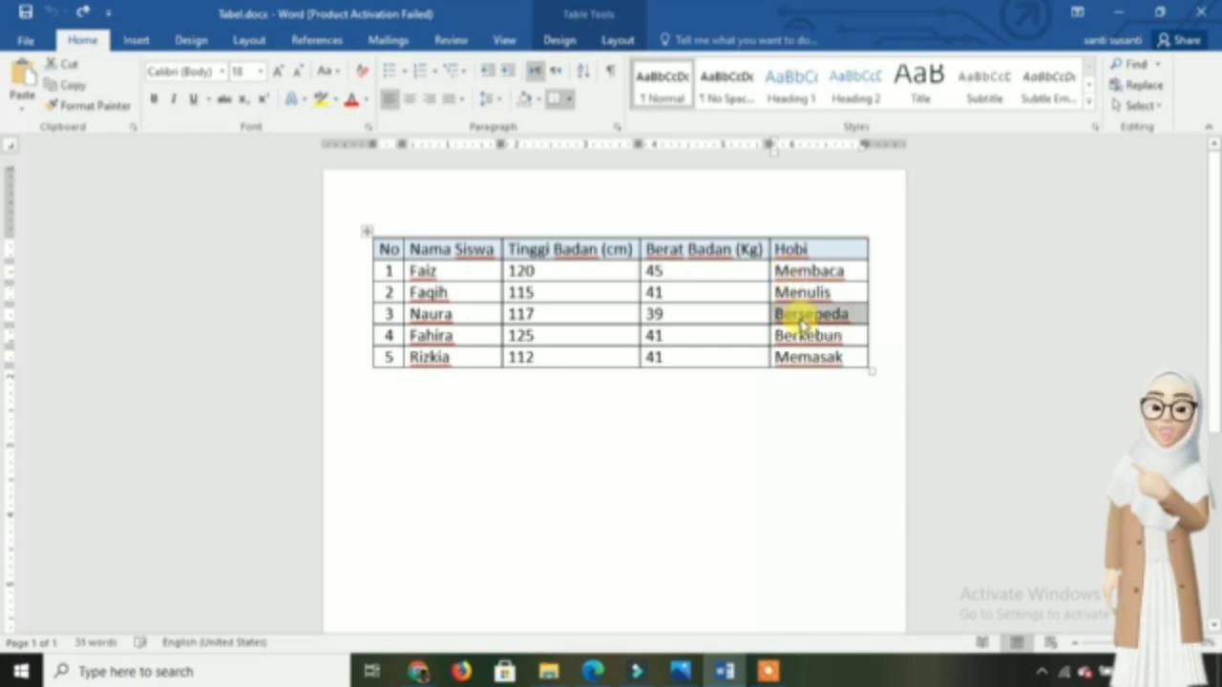
# - Delete the Bersepeda cell's row with the Delete entire row option of Delete Cells, and undo it
pyautogui.rightClick(805, 323)
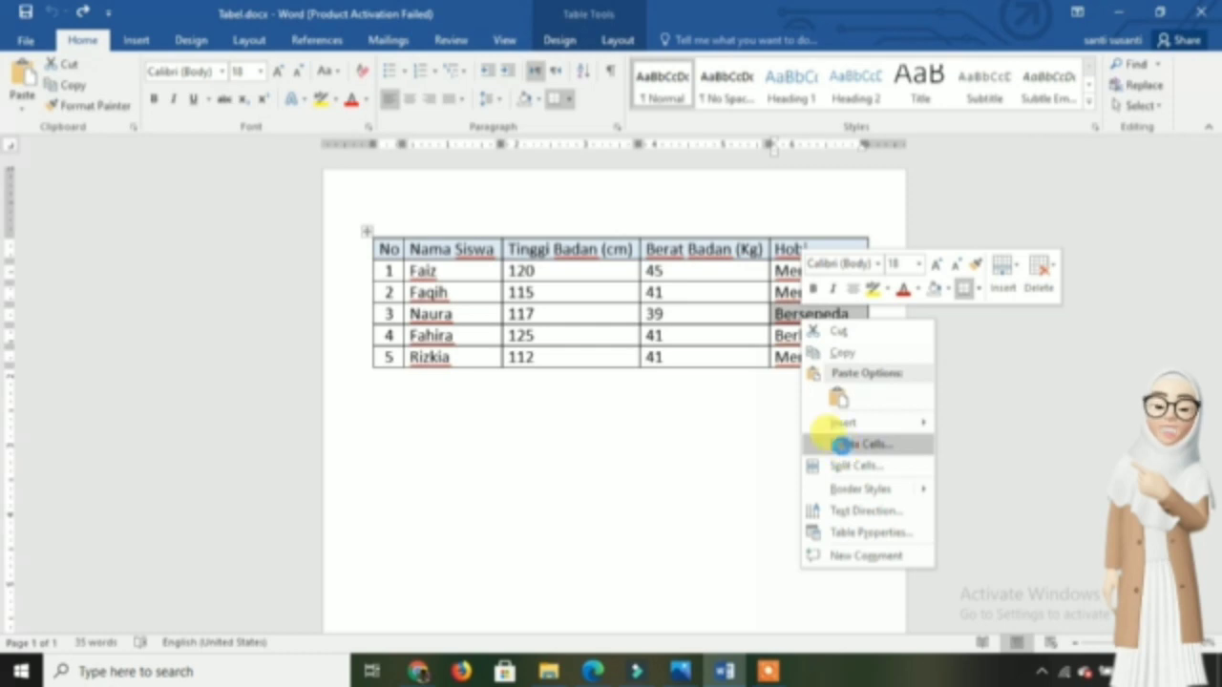
pyautogui.click(844, 445)
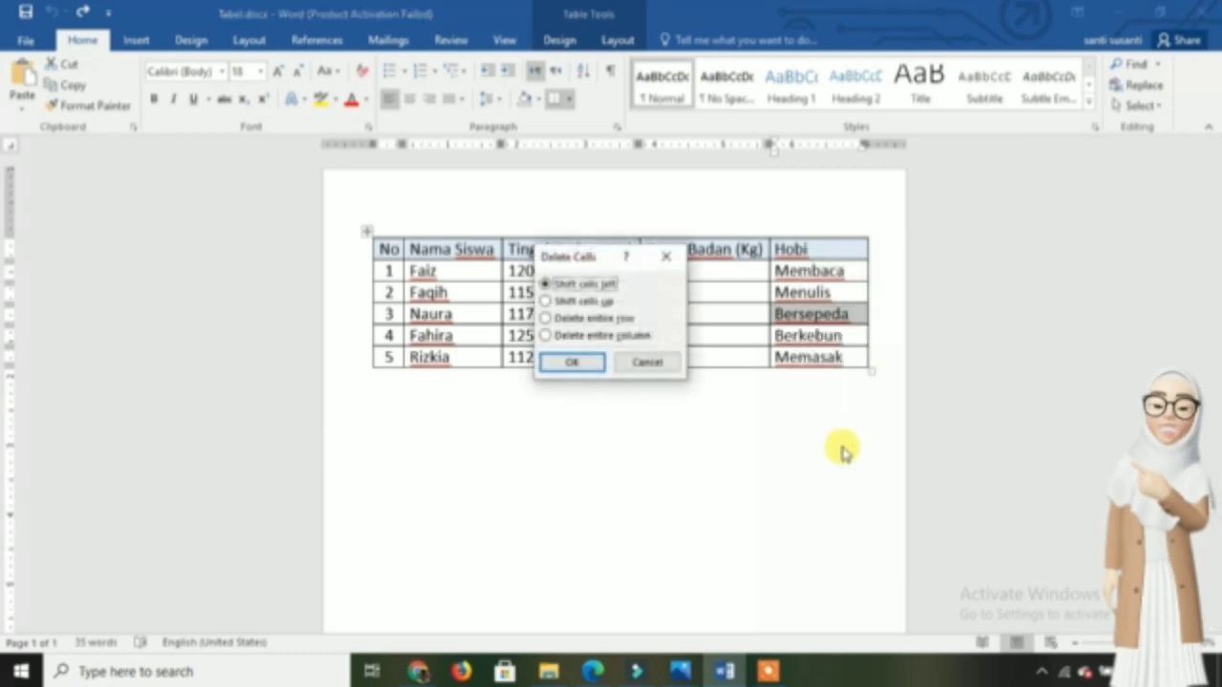
pyautogui.click(604, 324)
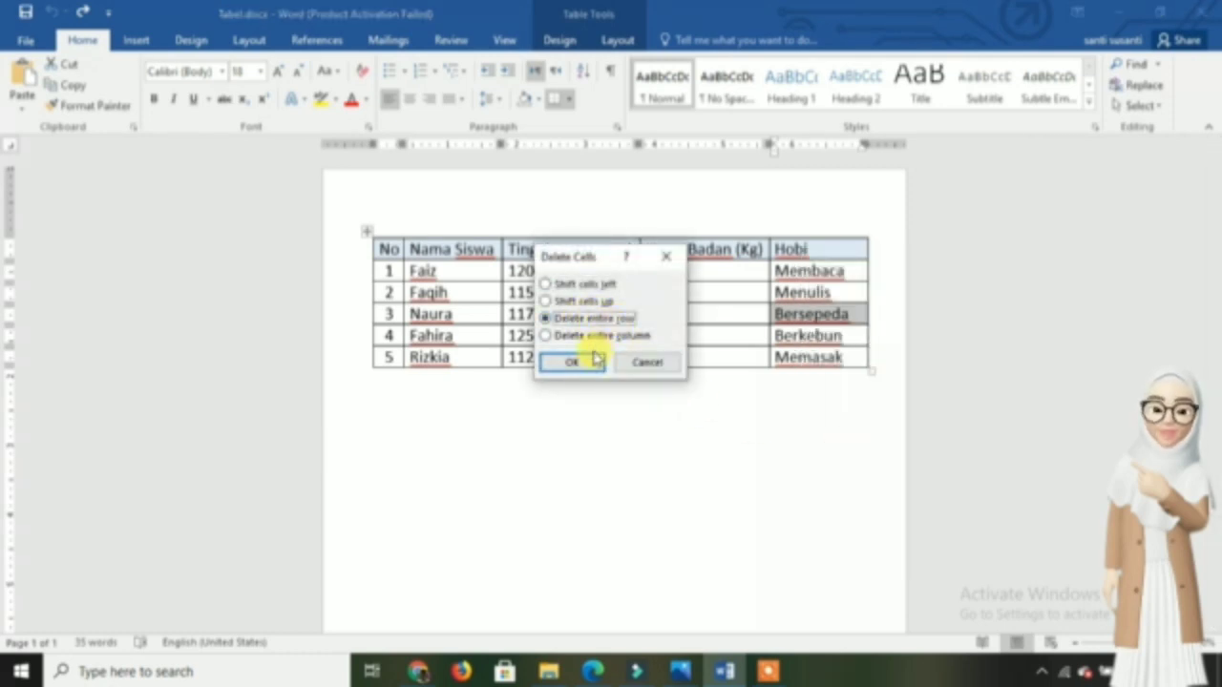
pyautogui.click(591, 358)
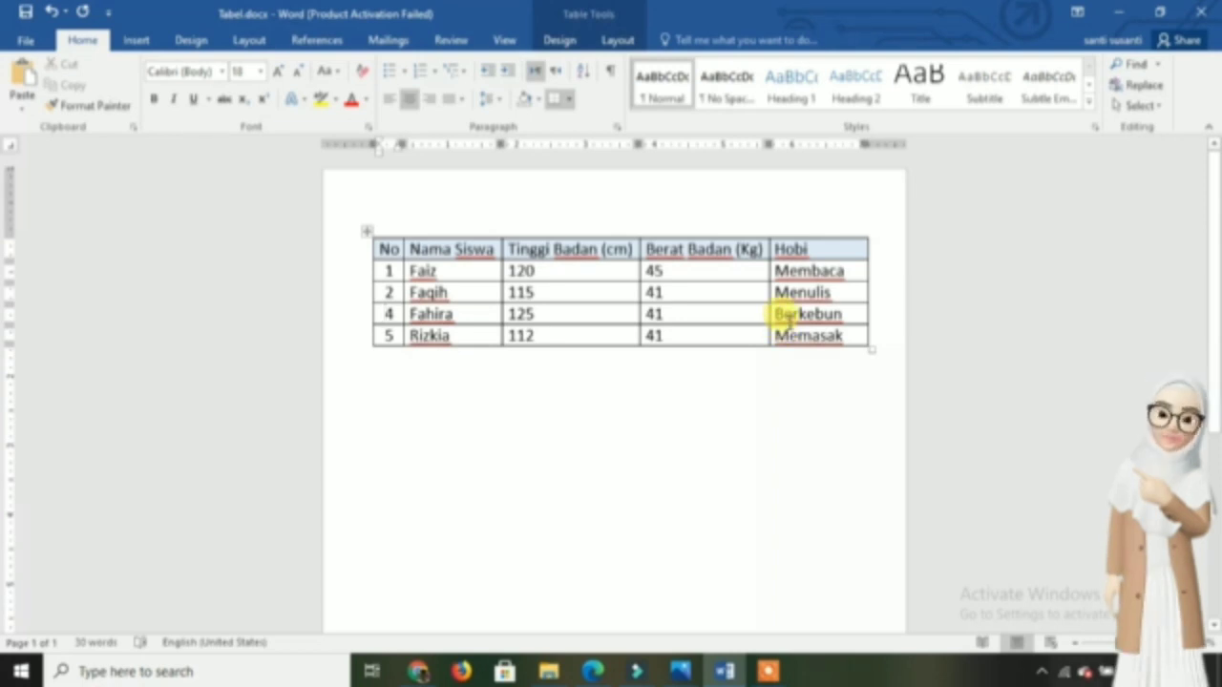
pyautogui.hotkey('ctrl', 'z')
# - Delete the Hobi column through the Bersepeda cell with the Delete entire column option, and undo it
pyautogui.rightClick(790, 327)
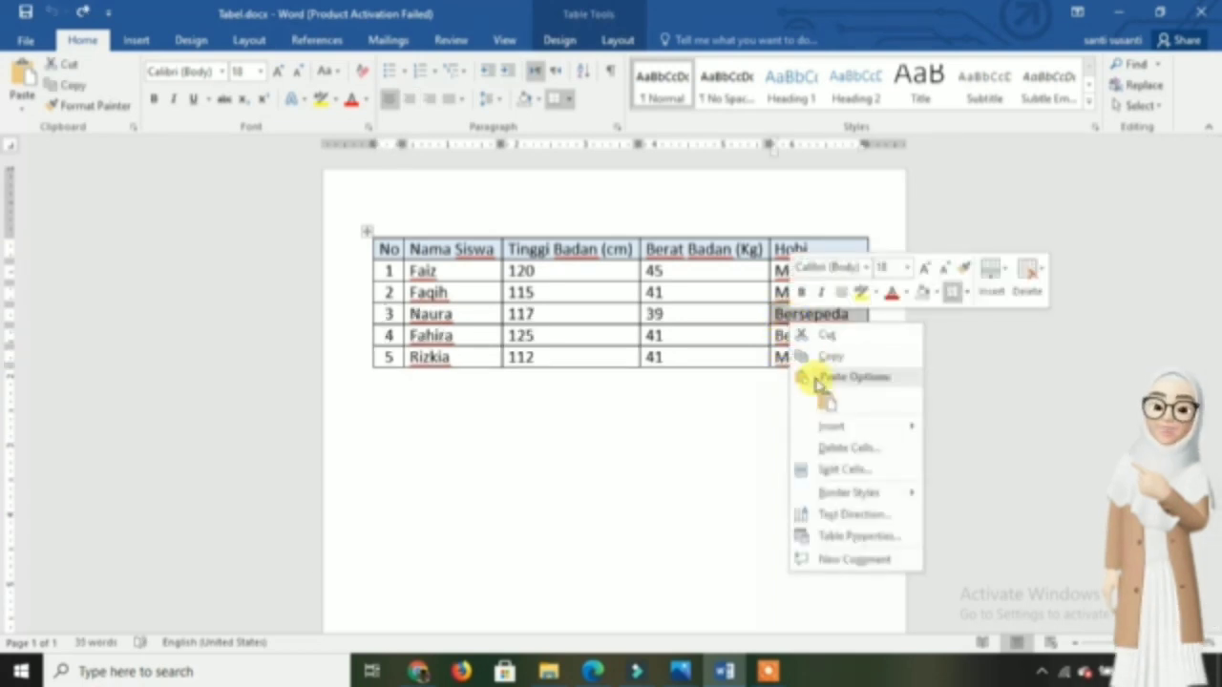
pyautogui.click(813, 447)
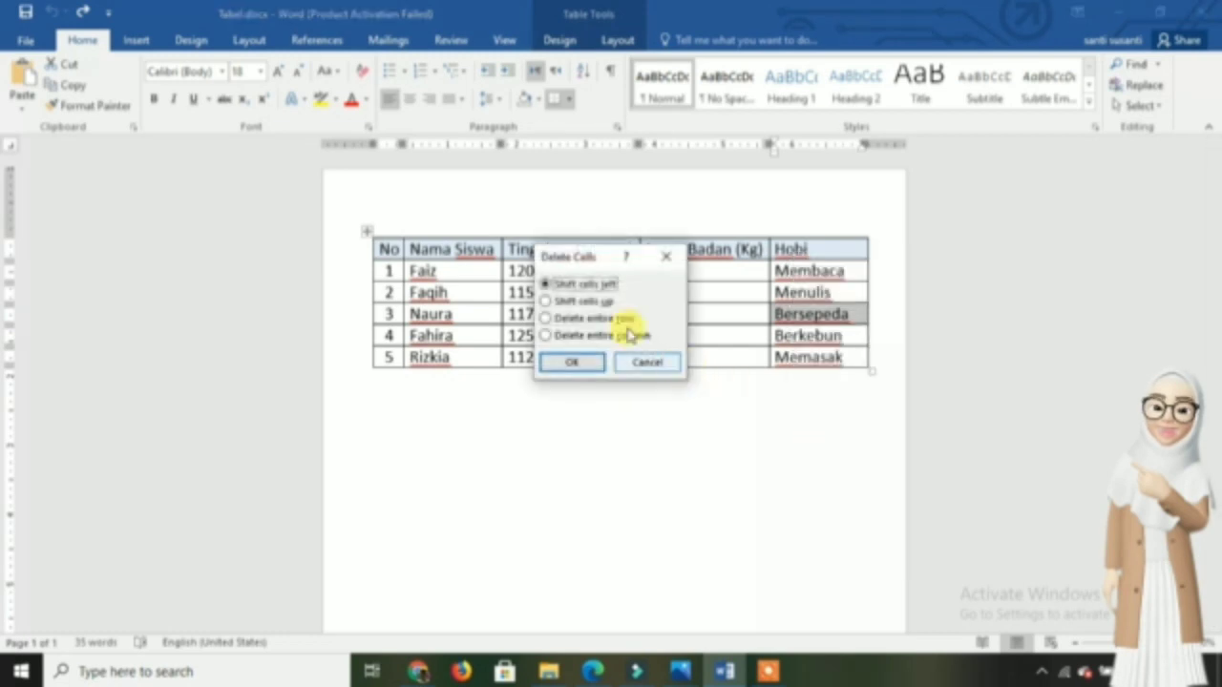
pyautogui.click(595, 336)
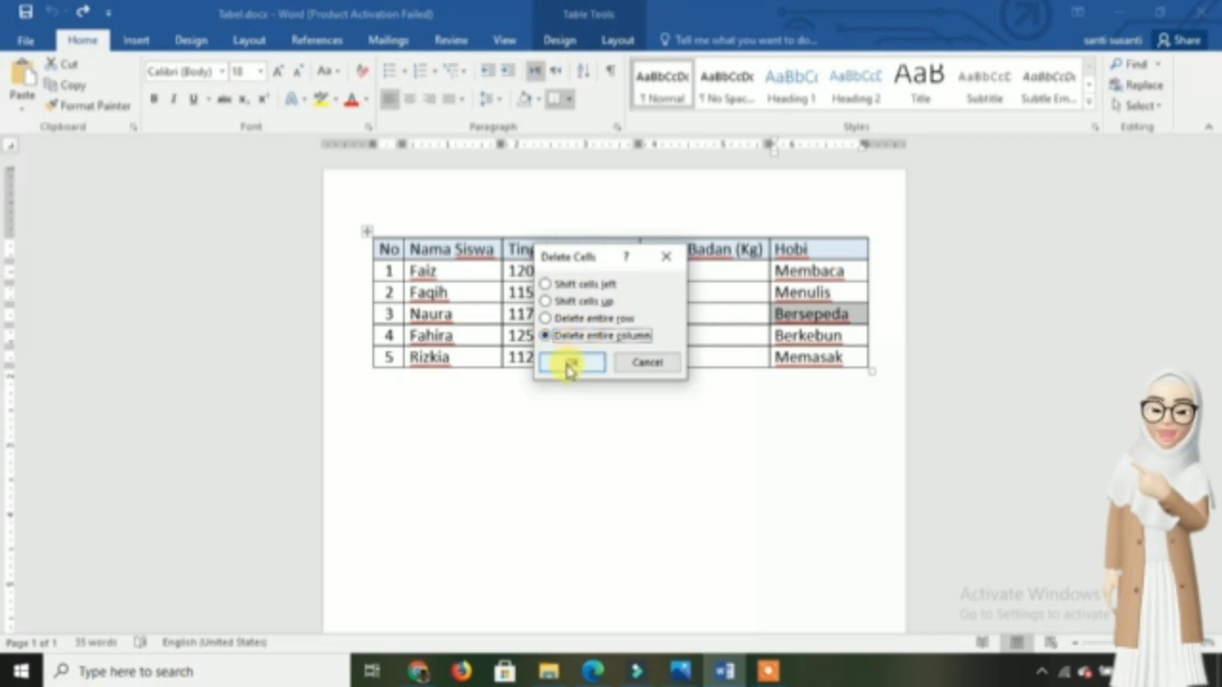
pyautogui.click(569, 366)
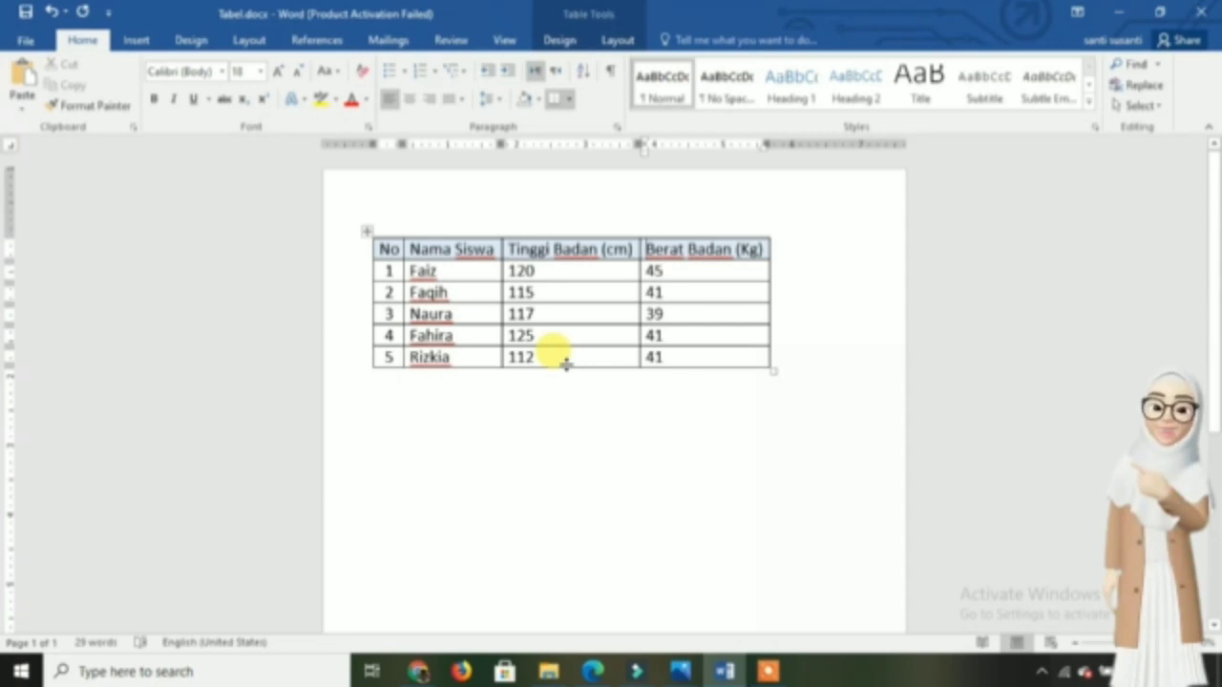
pyautogui.hotkey('ctrl', 'z')
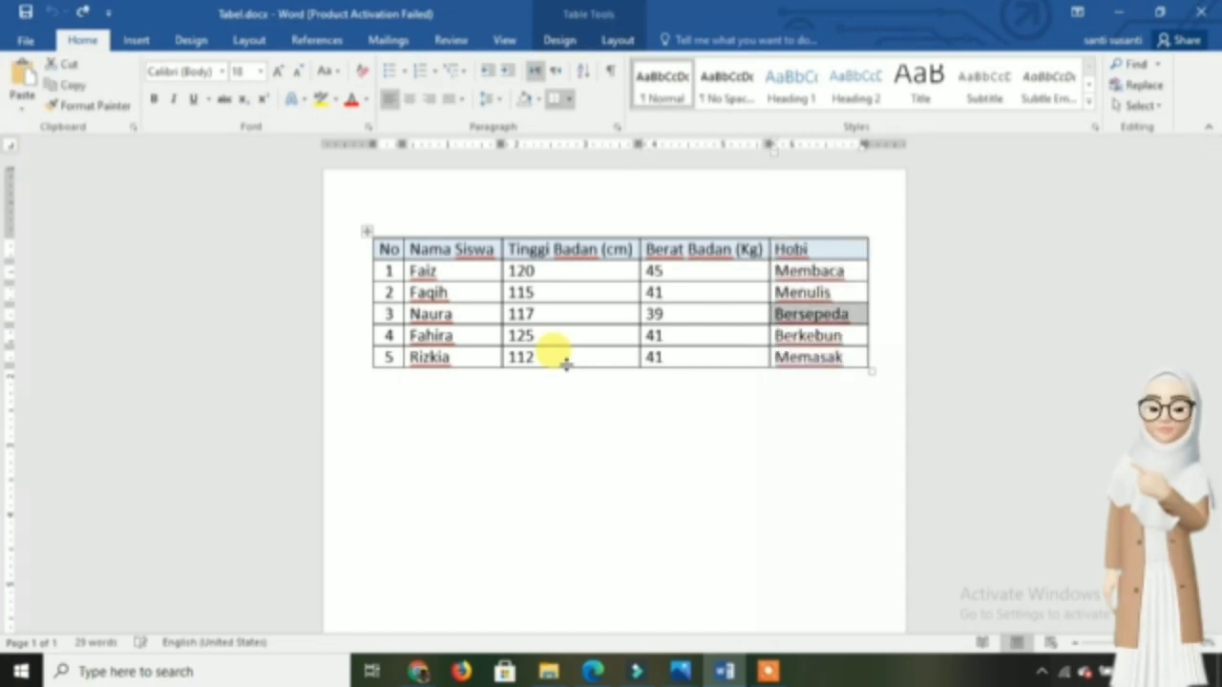
pyautogui.click(390, 382)
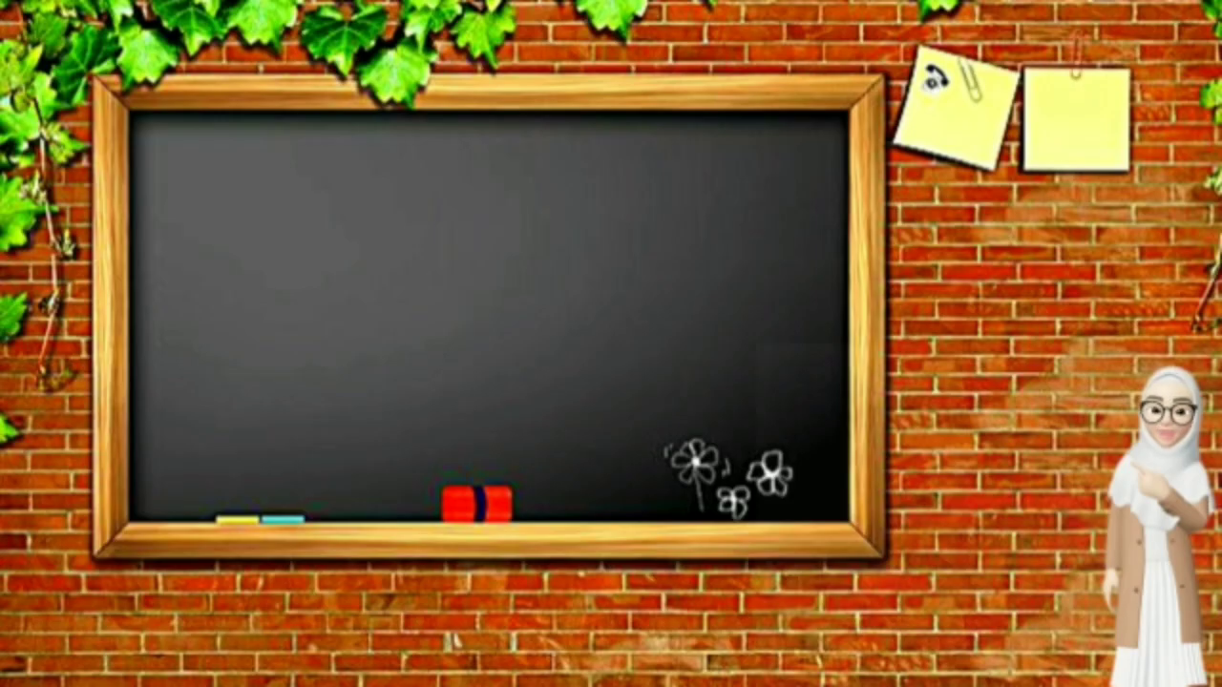